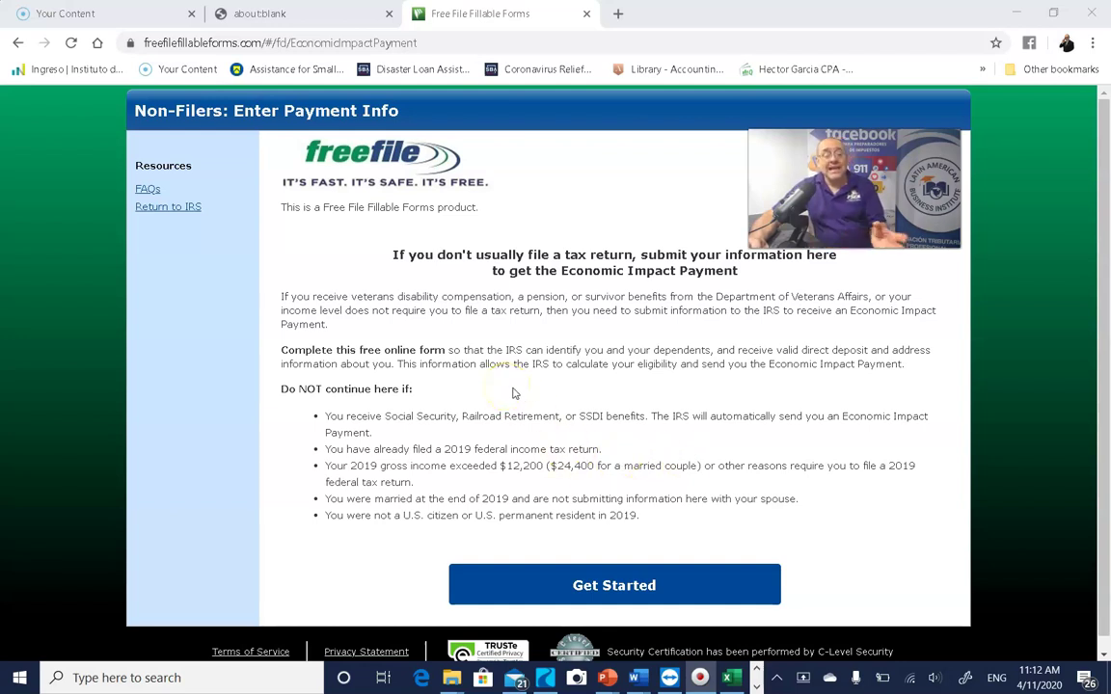
# Start a new Non-Filers account, autofilling the saved email and phone and entering a user ID
pyautogui.click(615, 586)
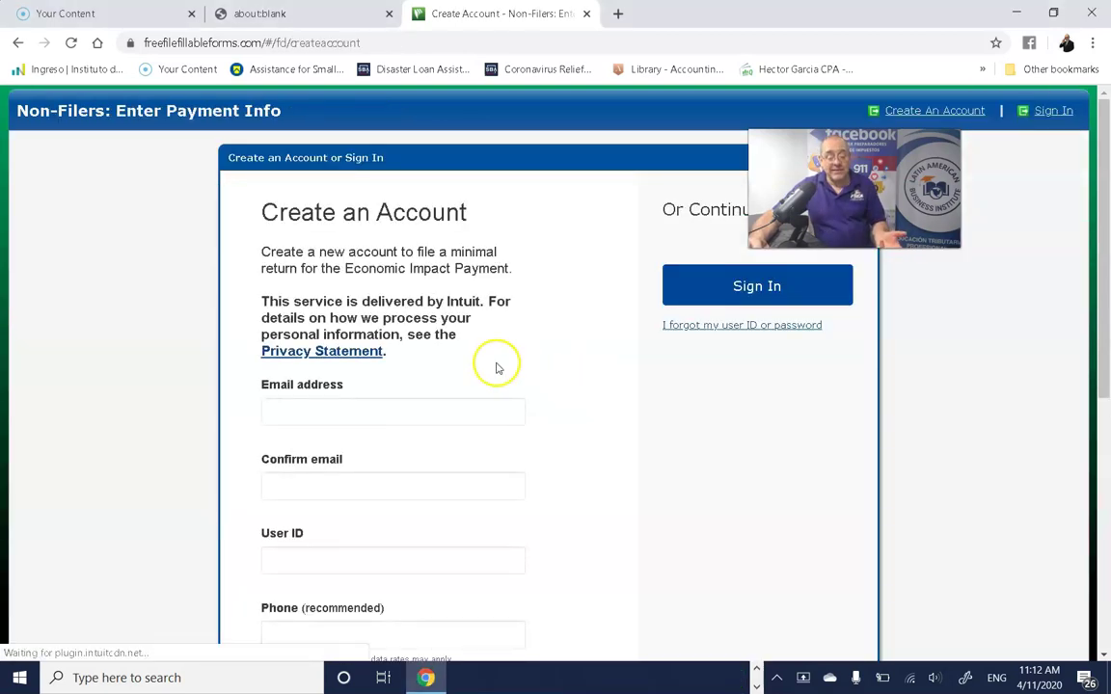
pyautogui.click(319, 405)
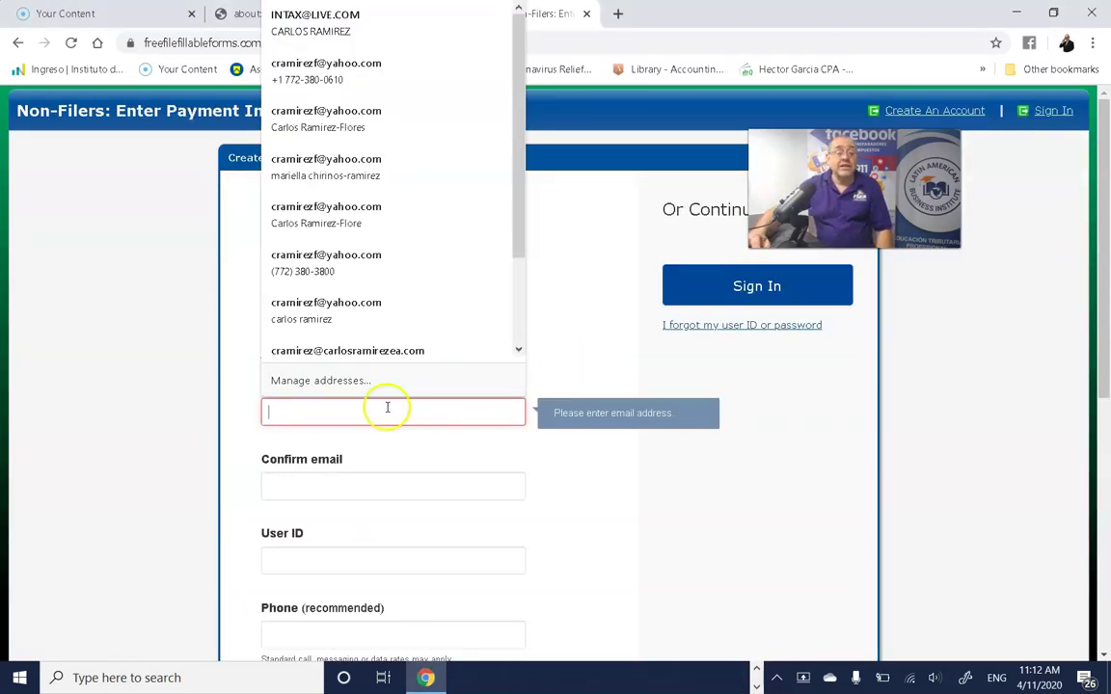
pyautogui.click(377, 280)
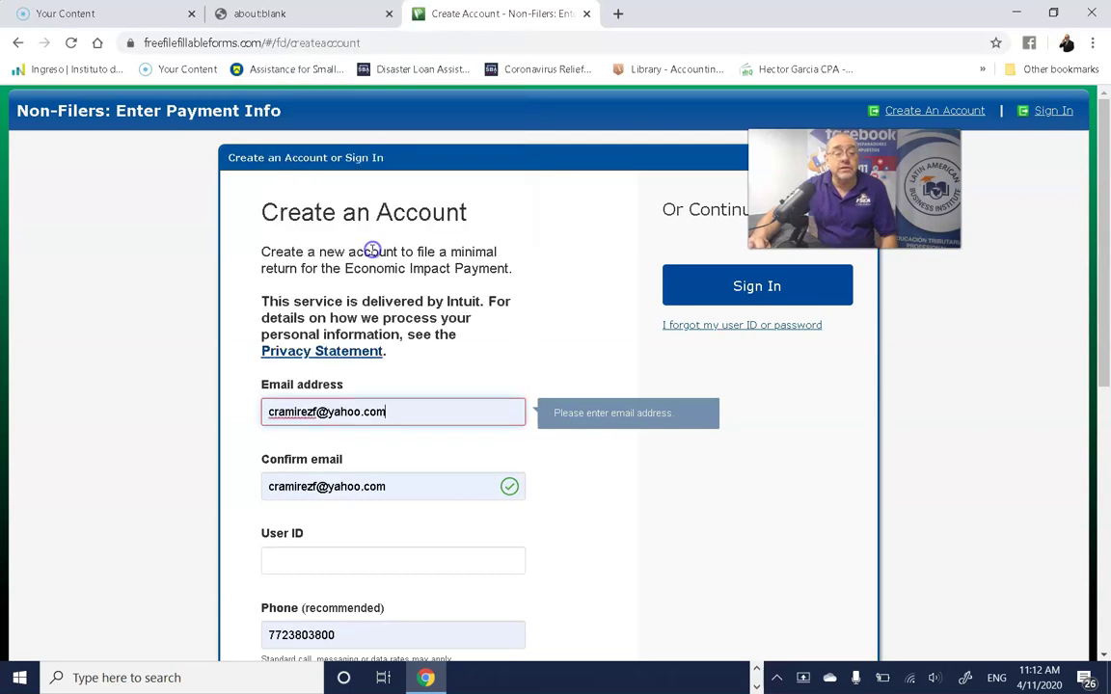
pyautogui.click(339, 557)
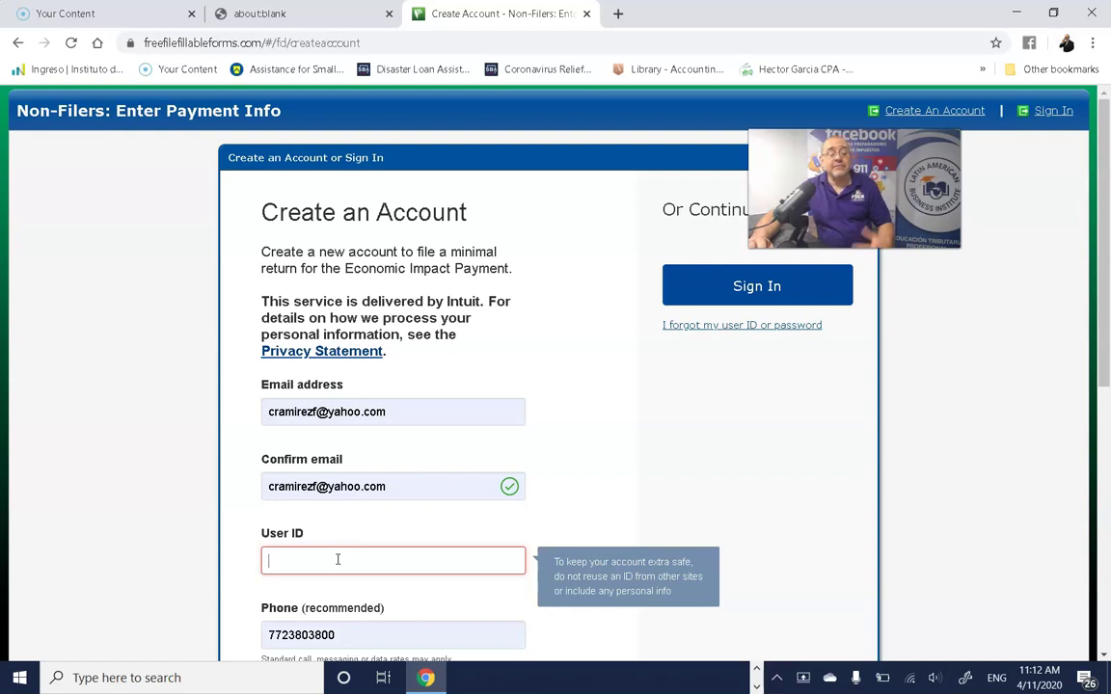
pyautogui.scroll(-1, 338, 559)
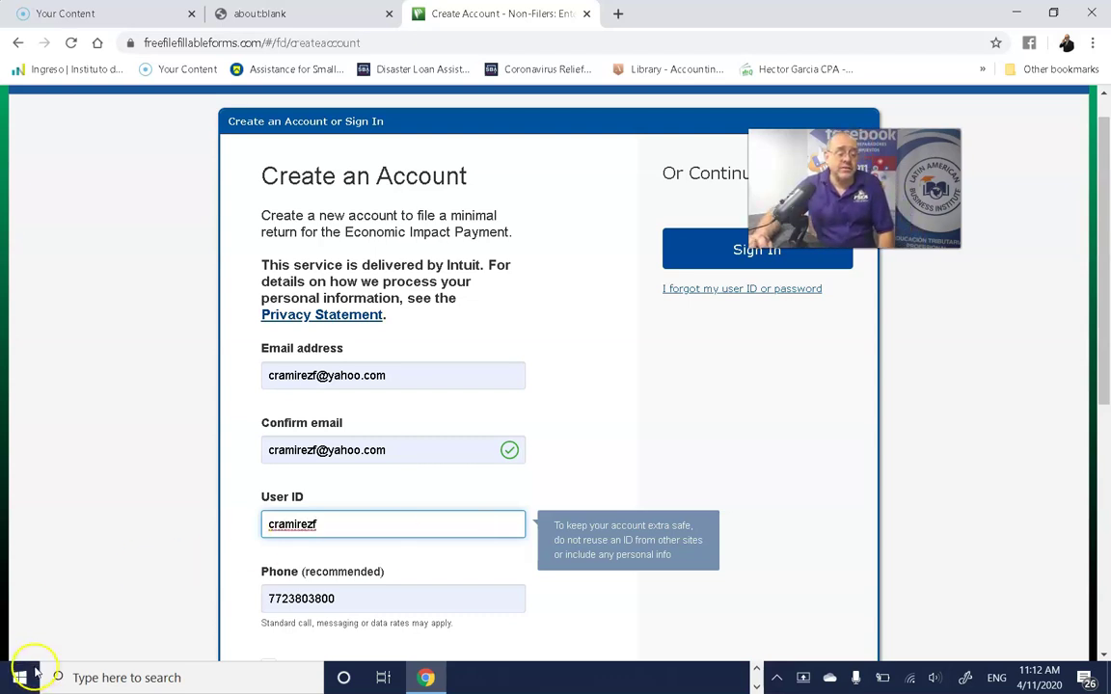
pyautogui.click(29, 608)
pyautogui.scroll(-4, 358, 520)
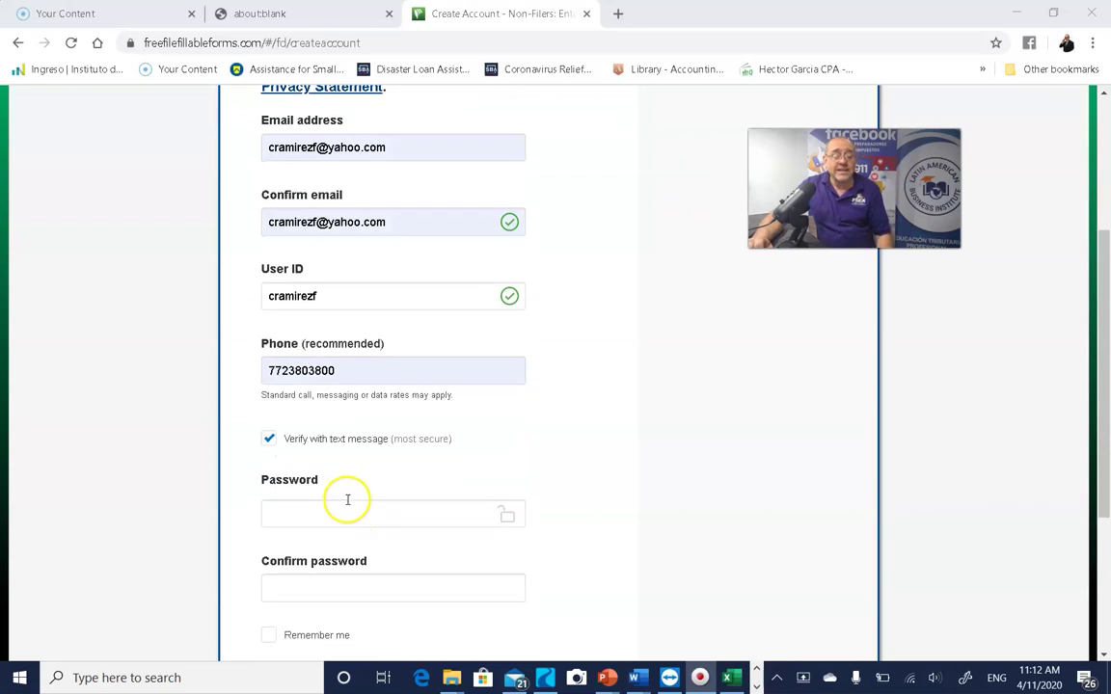
pyautogui.scroll(-4, 361, 414)
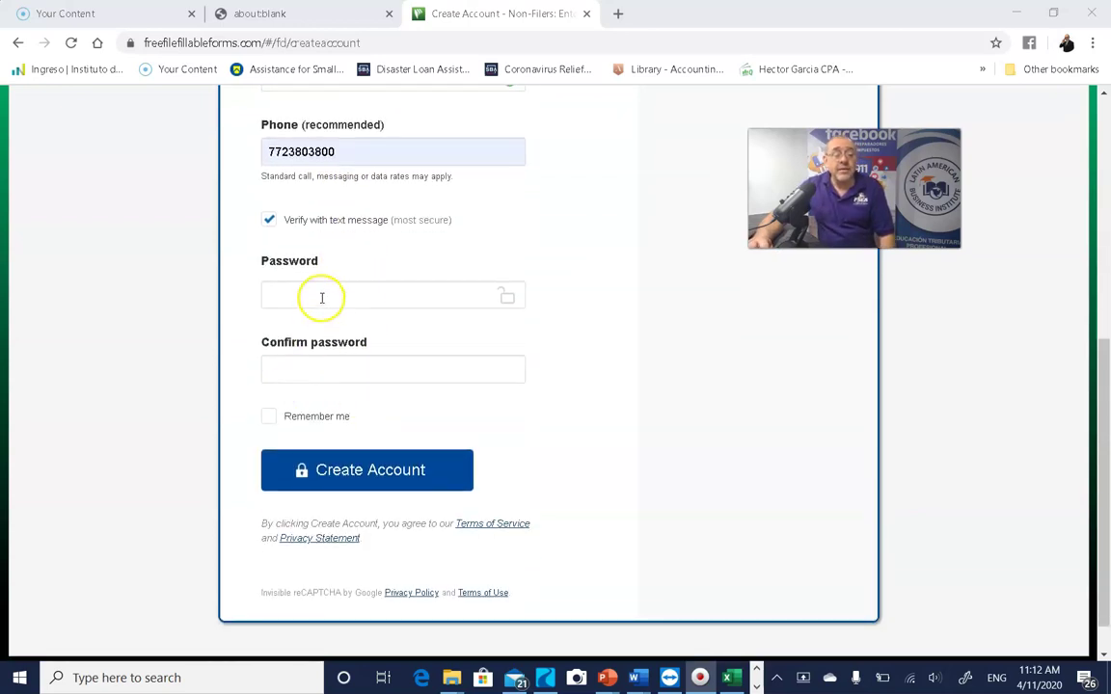
# Fill both password fields with Chrome's suggested strong password, check Remember me, and create the account
pyautogui.click(321, 298)
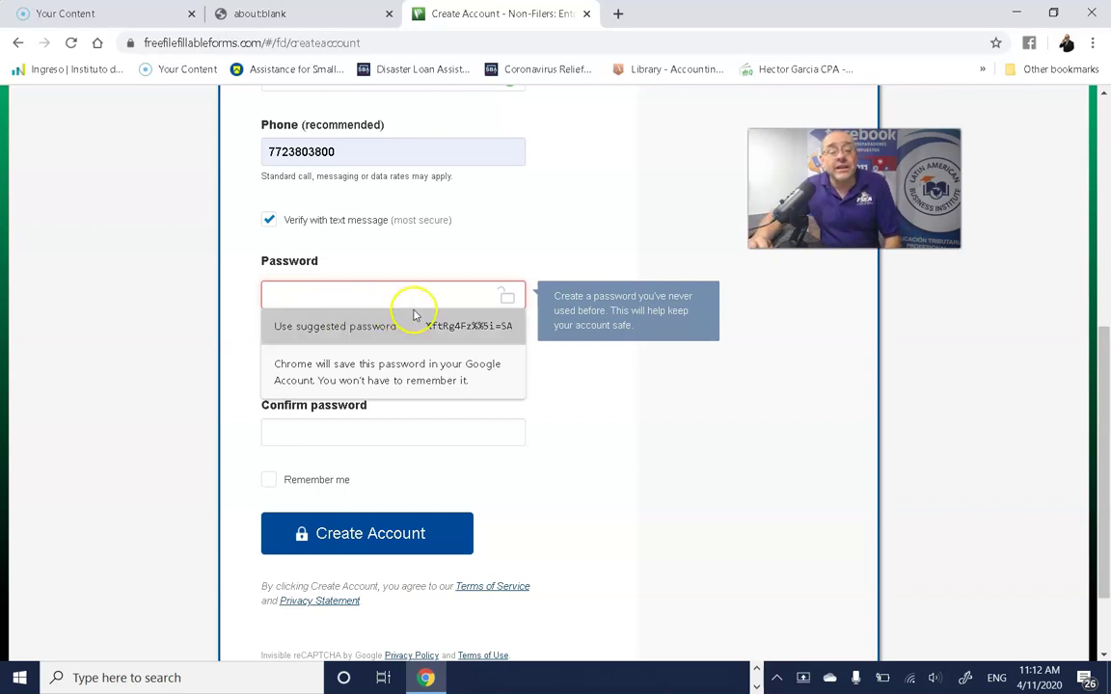
pyautogui.click(459, 325)
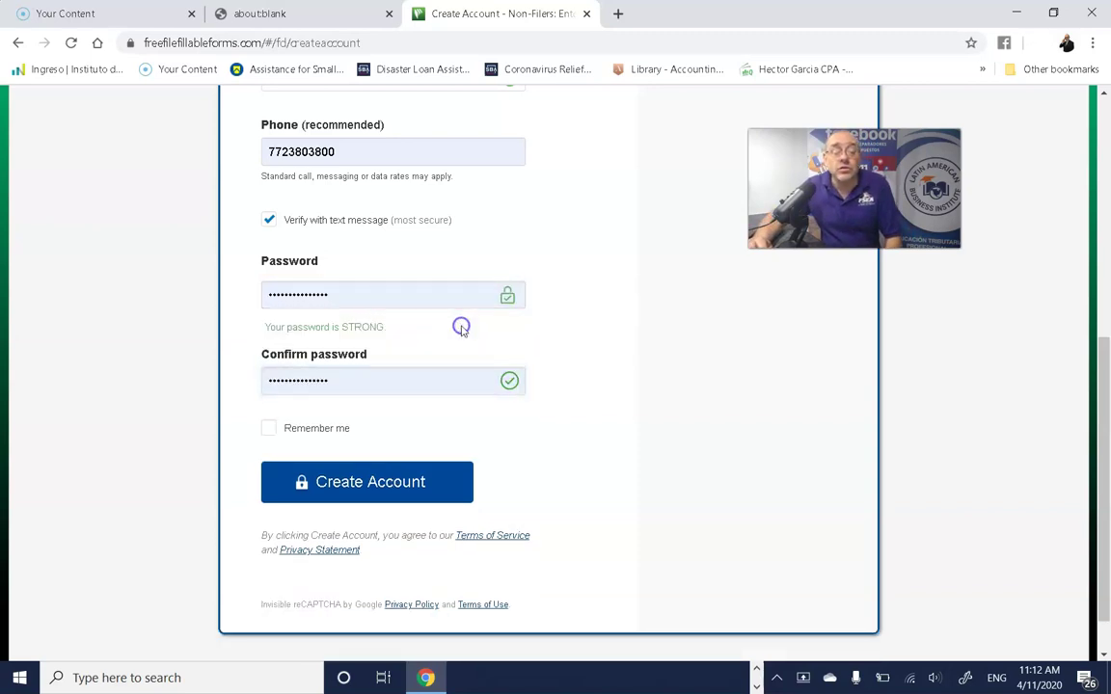
pyautogui.click(268, 430)
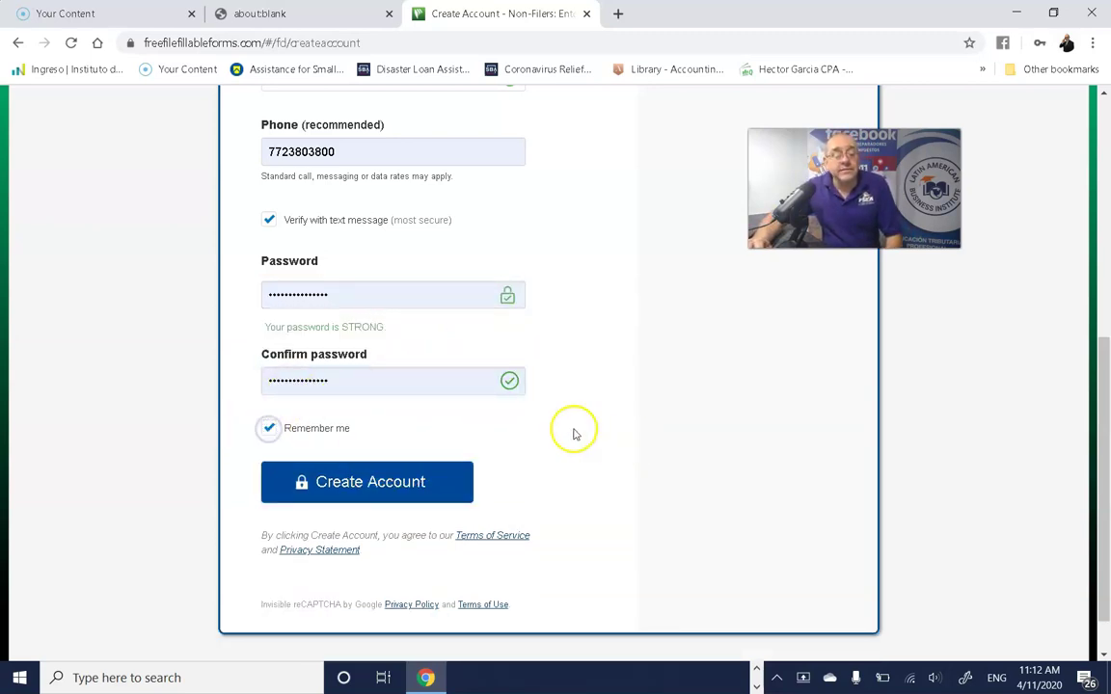
pyautogui.scroll(5, 572, 430)
pyautogui.scroll(-2, 573, 420)
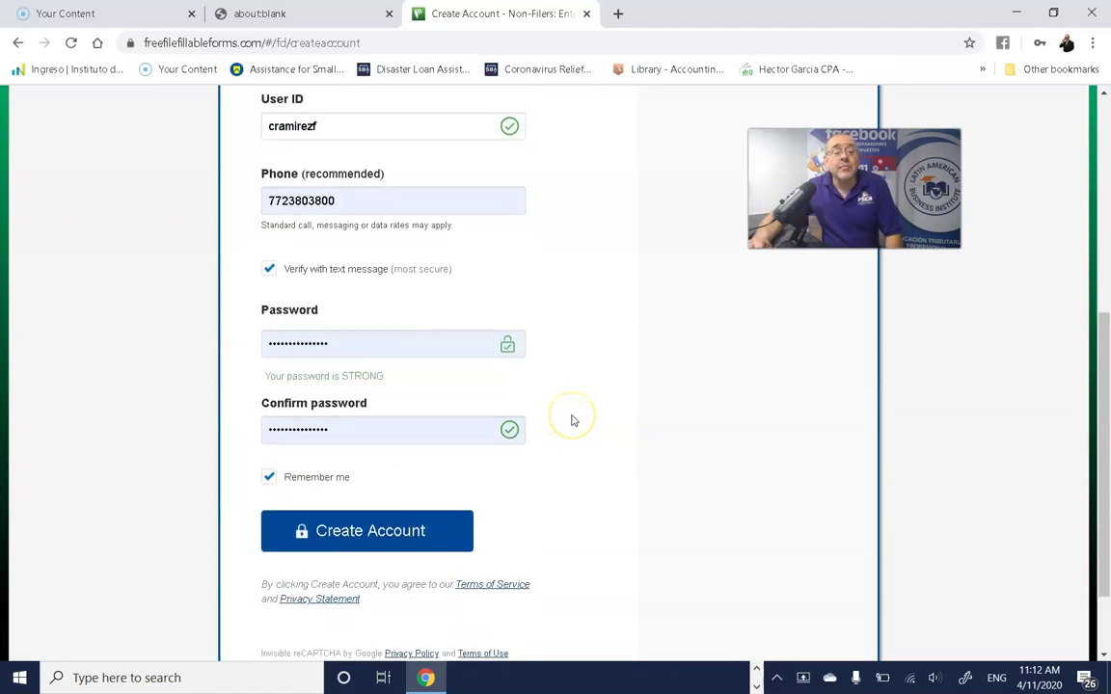
pyautogui.scroll(5, 573, 420)
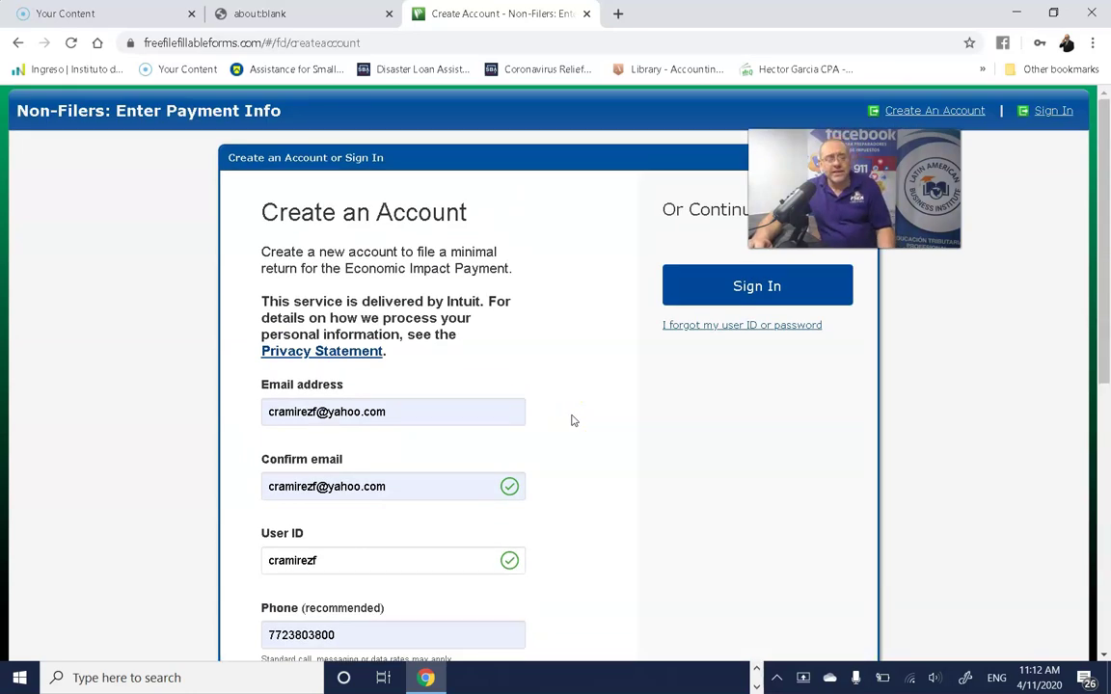
pyautogui.scroll(-4, 571, 421)
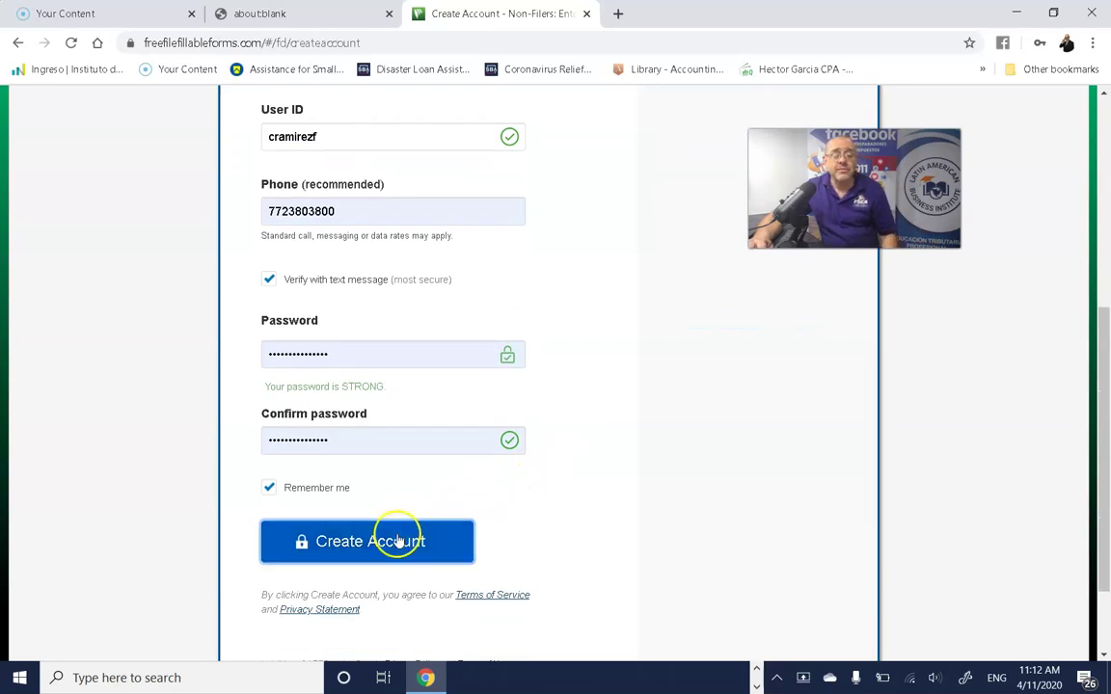
pyautogui.click(398, 540)
pyautogui.click(377, 453)
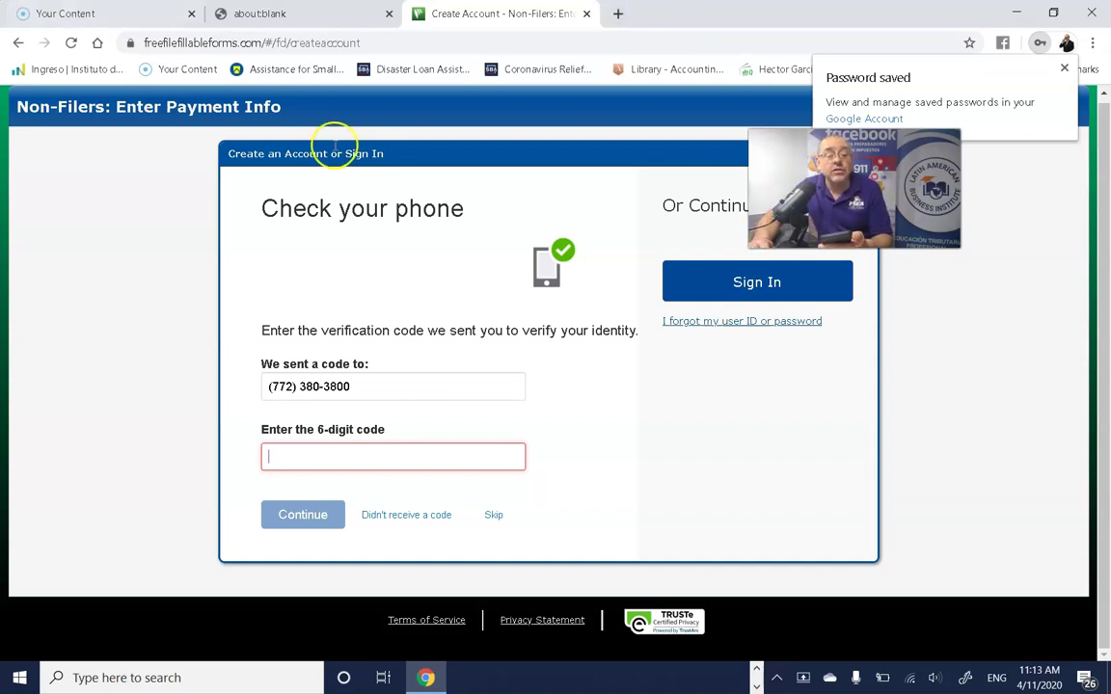
# Enter the six-digit verification code sent to the phone and submit it
pyautogui.click(370, 391)
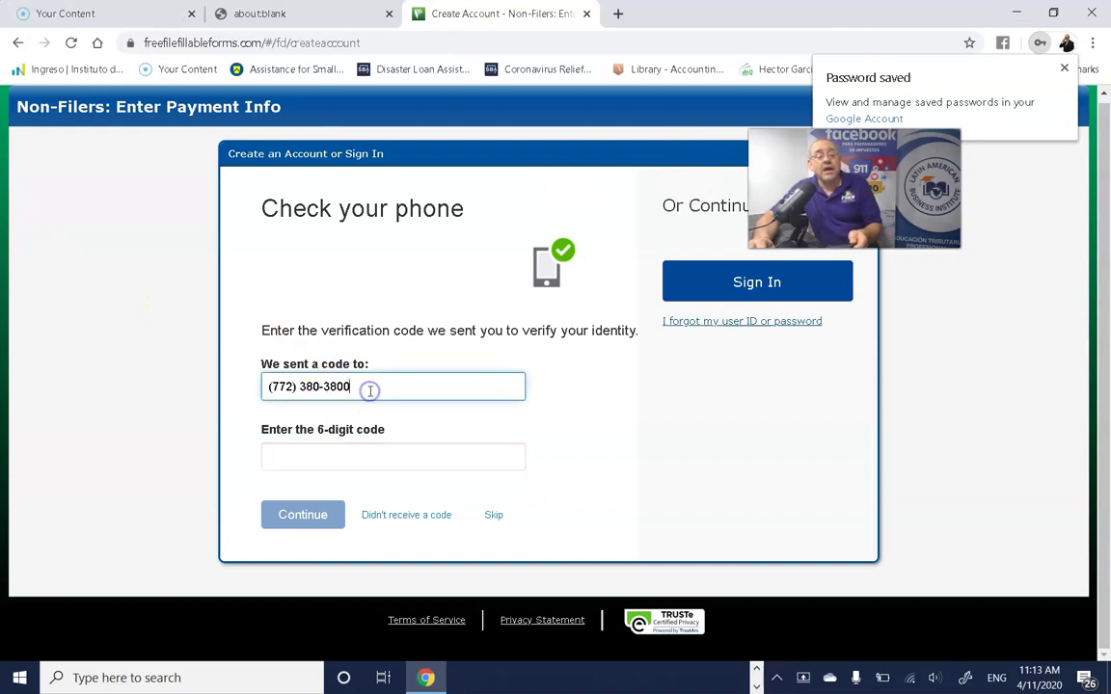
pyautogui.click(346, 454)
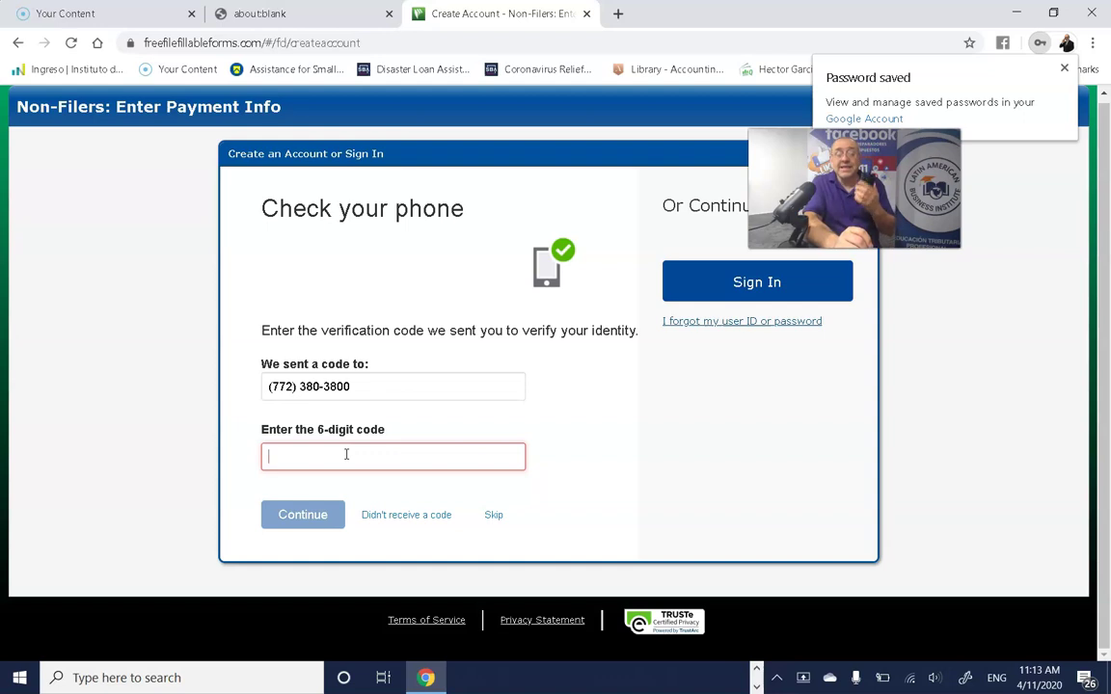
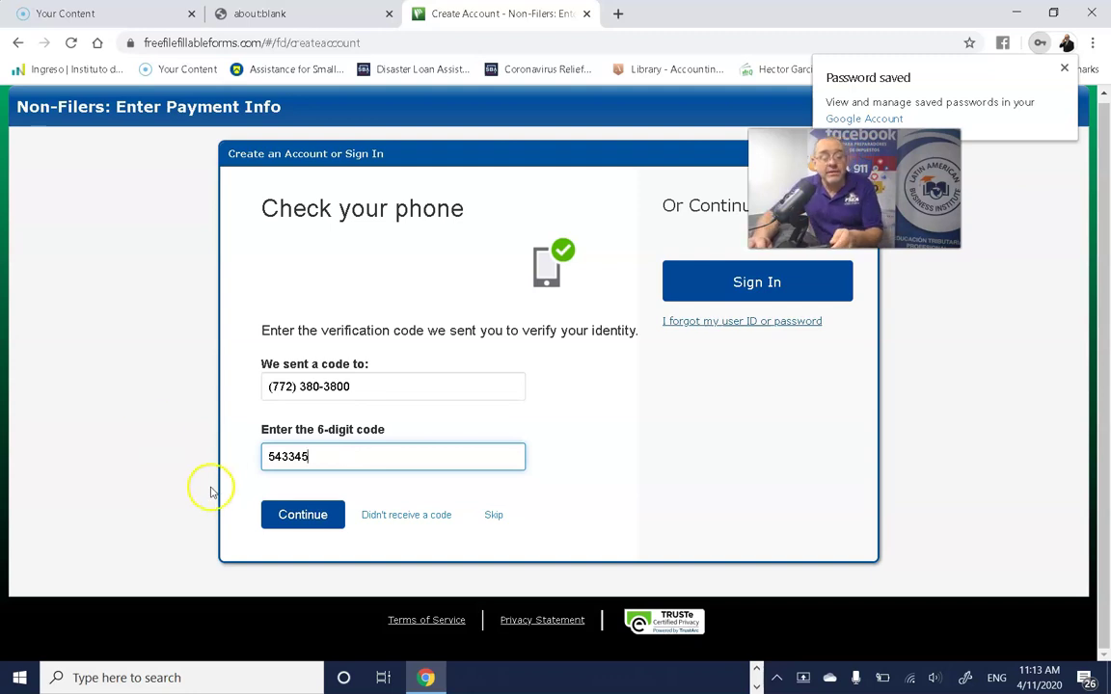
pyautogui.click(302, 517)
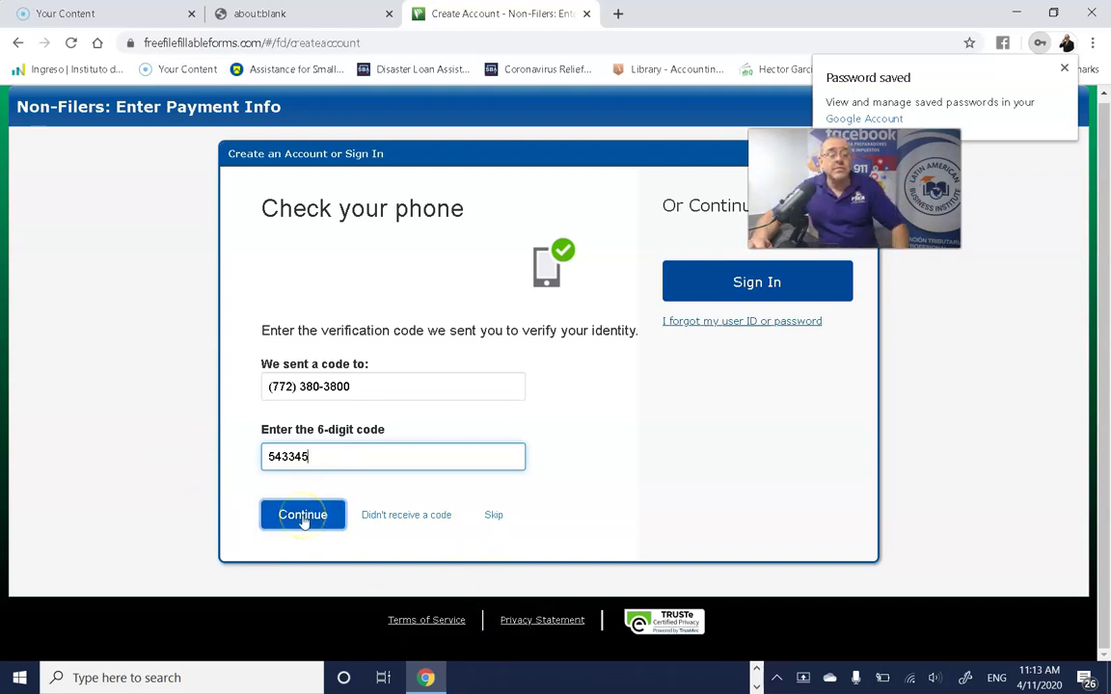
pyautogui.click(493, 516)
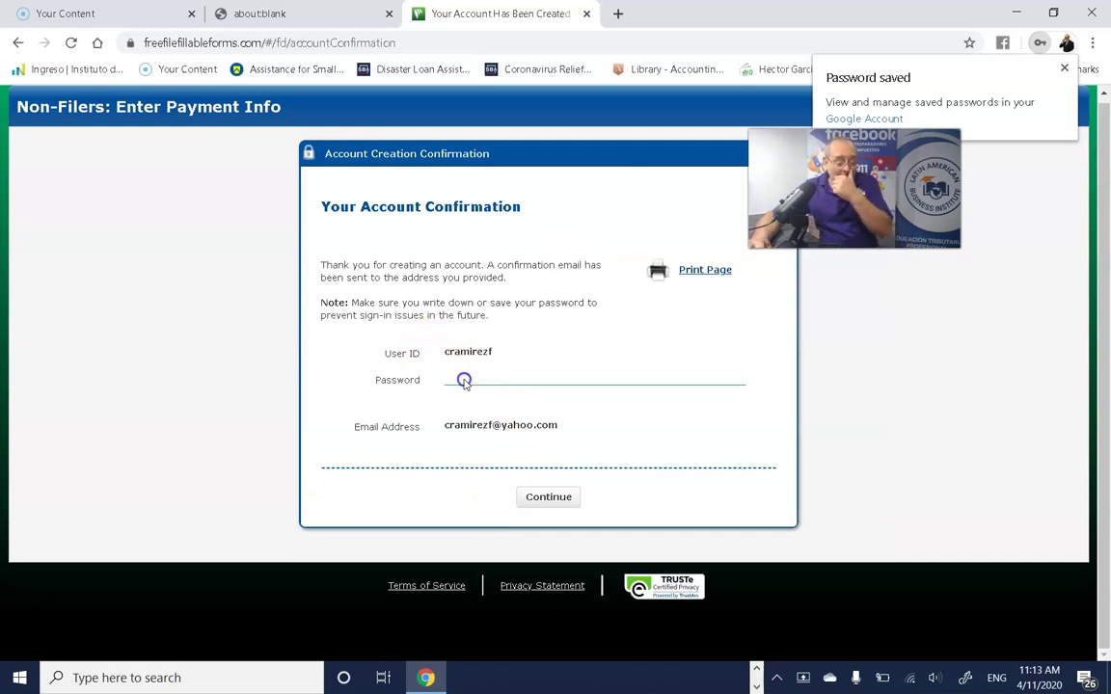
# Continue past the Account Creation Confirmation page to the Enter Your Information form
pyautogui.click(562, 504)
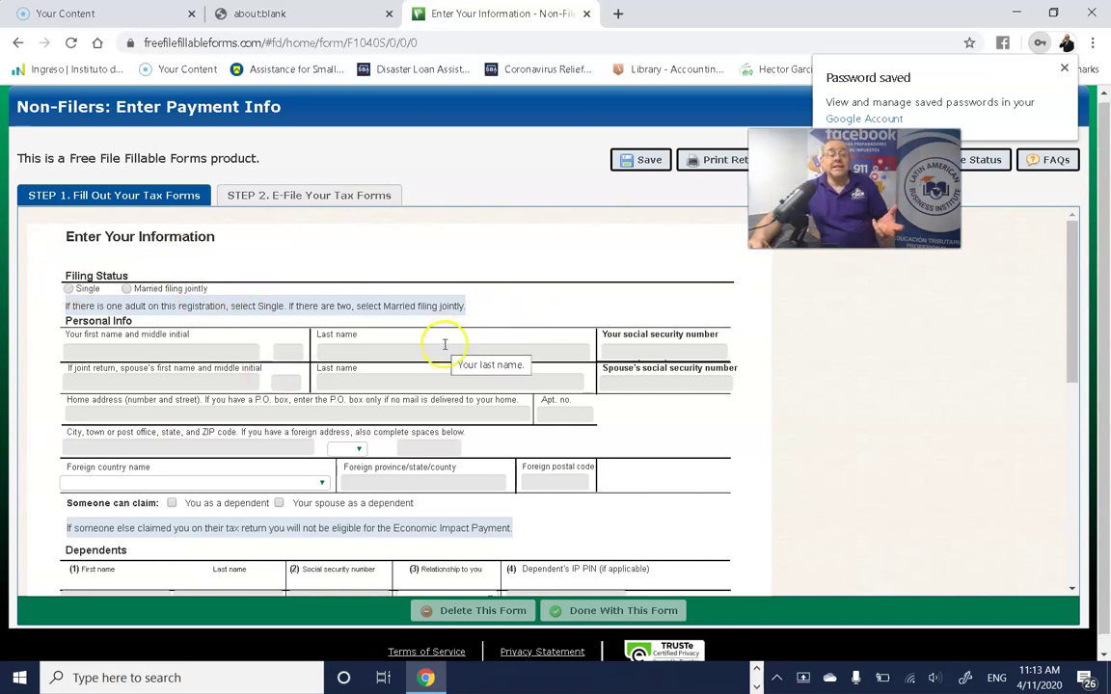
# Choose Married filing jointly as the filing status, leaving the taxpayer and spouse fields blank
pyautogui.scroll(-2, 442, 344)
pyautogui.scroll(1, 434, 342)
pyautogui.scroll(2, 434, 342)
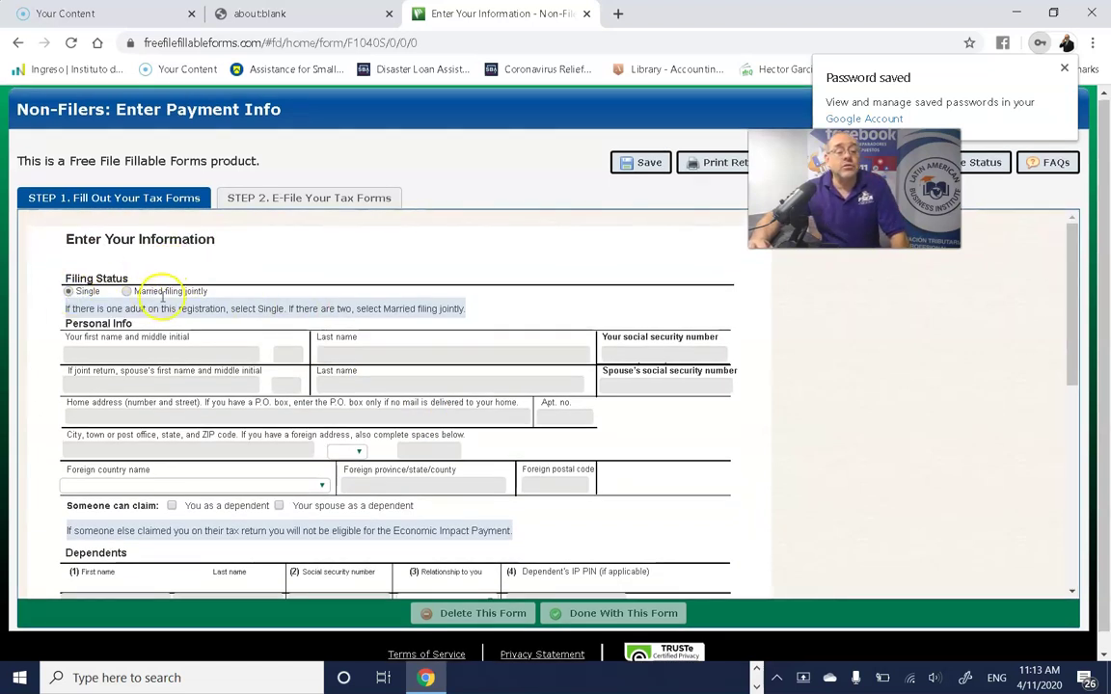
pyautogui.click(126, 292)
pyautogui.click(100, 351)
pyautogui.click(446, 246)
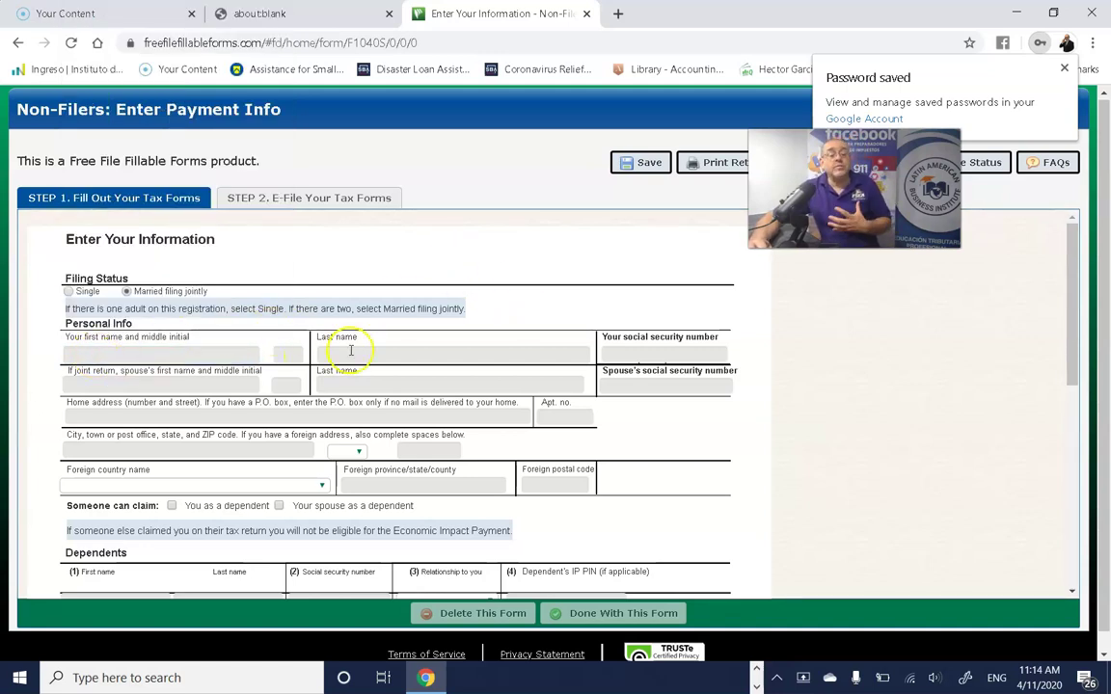
pyautogui.click(118, 384)
pyautogui.click(420, 387)
pyautogui.click(639, 388)
pyautogui.click(879, 452)
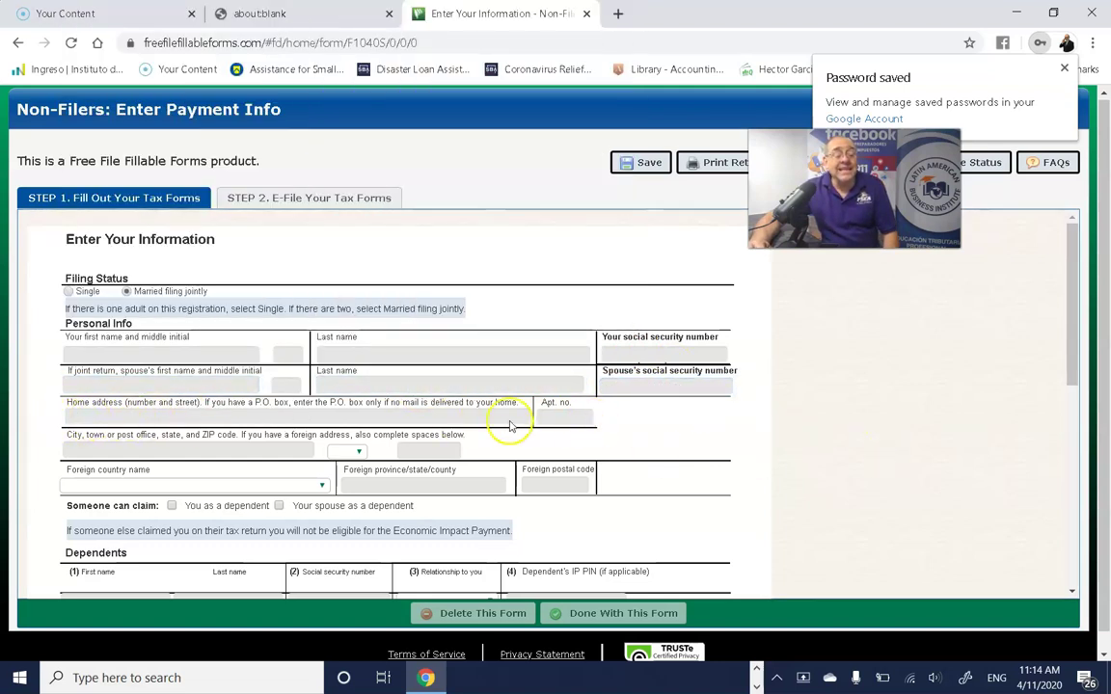
pyautogui.scroll(-2, 362, 434)
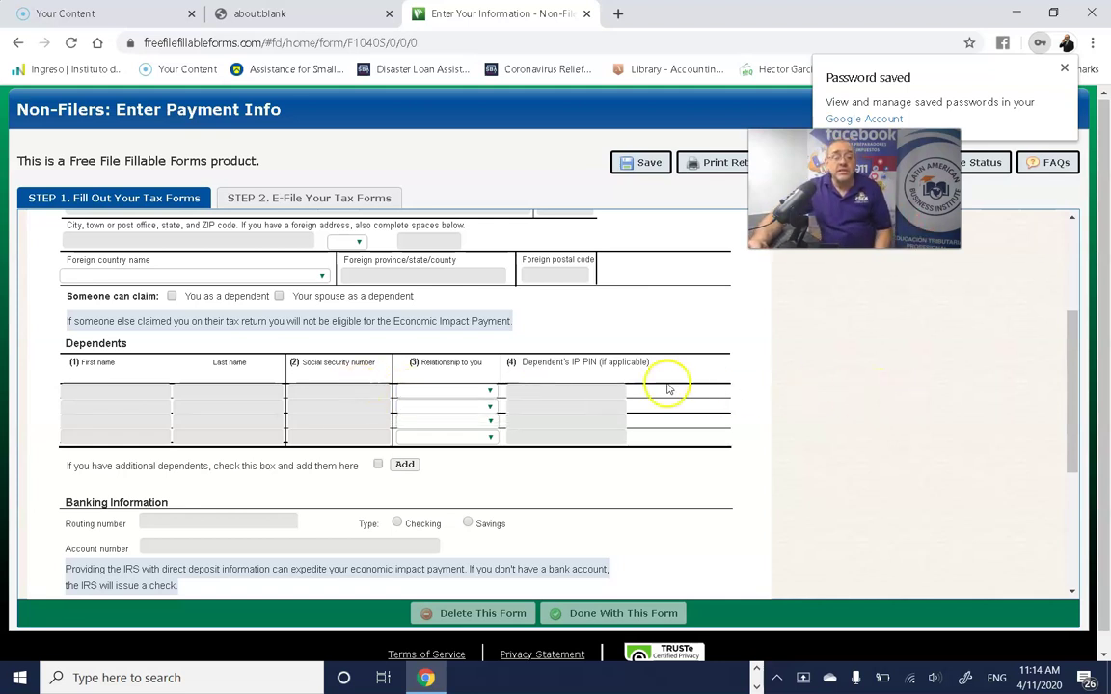
# Select Checking as the bank account type, leaving routing and account numbers empty
pyautogui.scroll(-3, 226, 396)
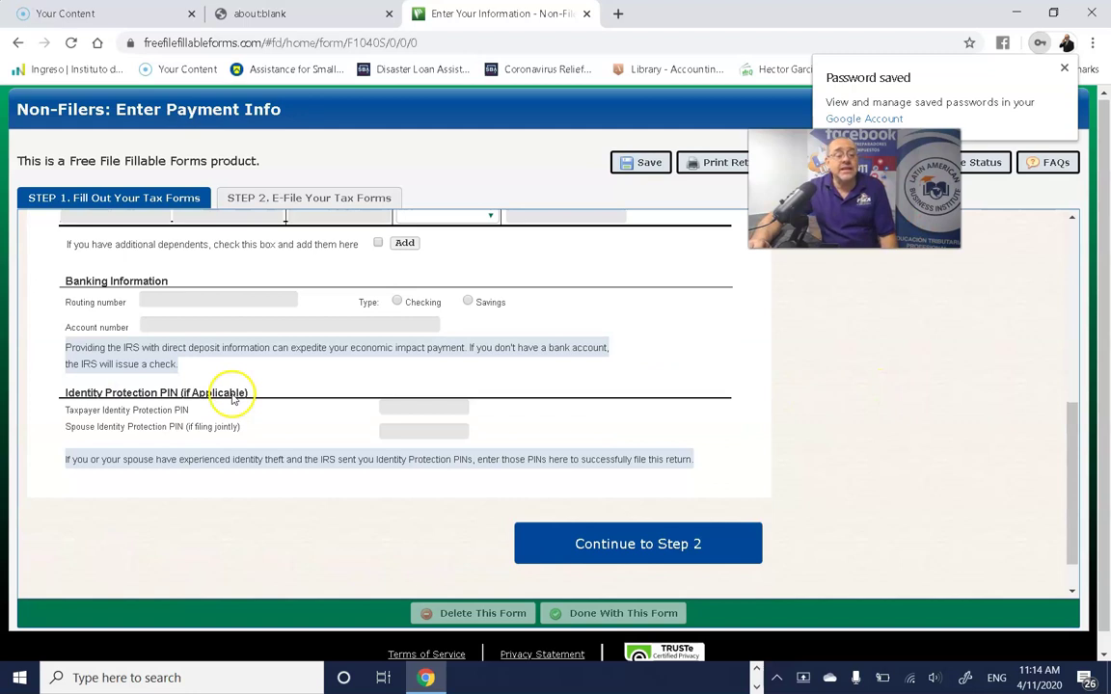
pyautogui.click(168, 300)
pyautogui.click(162, 322)
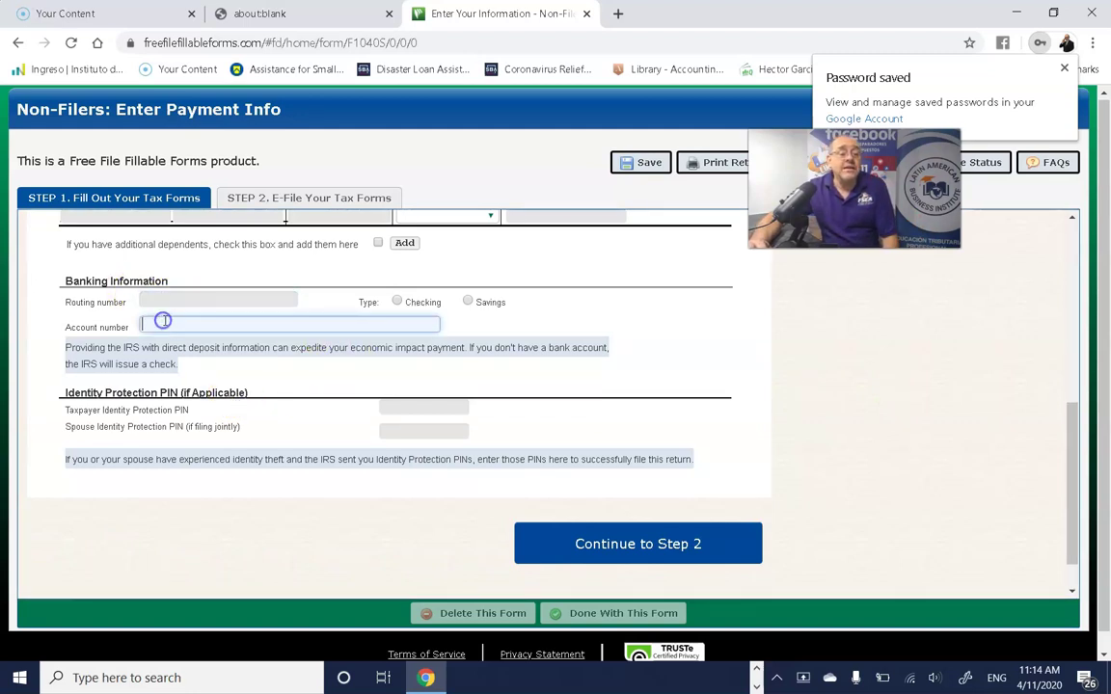
pyautogui.click(396, 300)
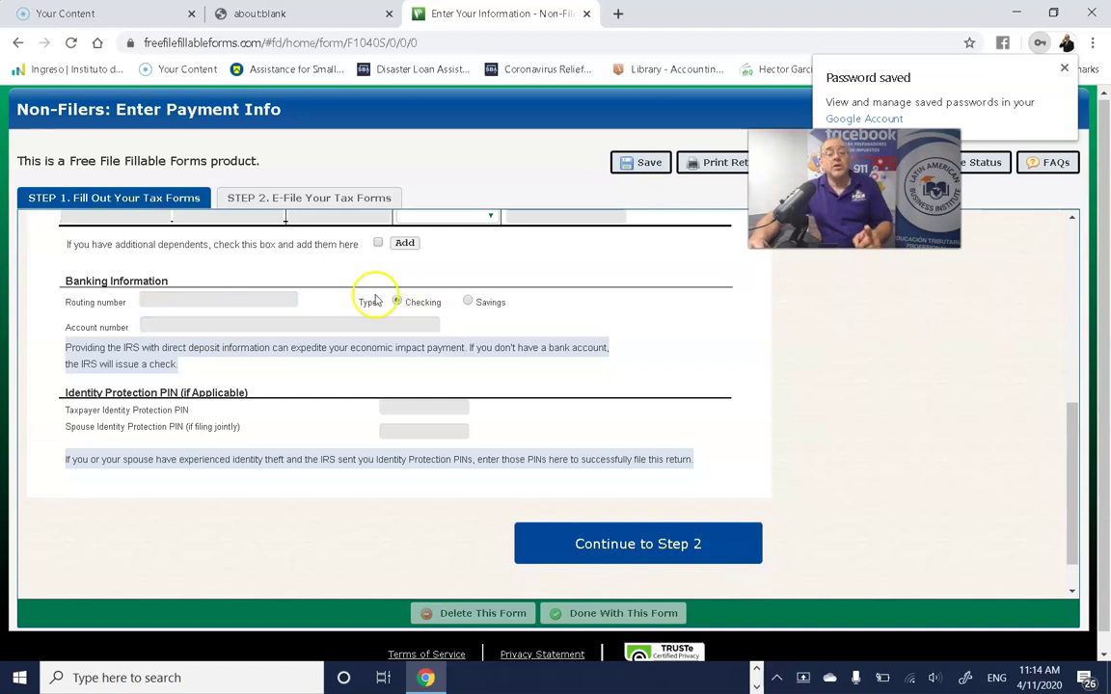
pyautogui.click(194, 324)
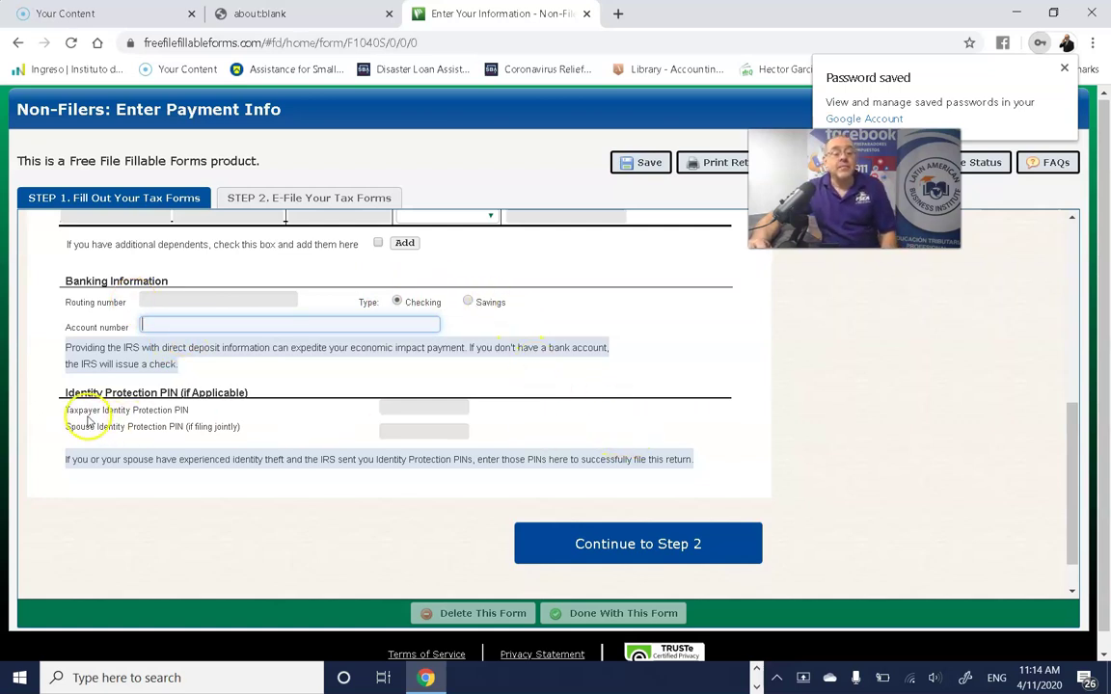
# Enter the taxpayer's Identity Protection PIN, then return to the top of the form
pyautogui.click(395, 408)
pyautogui.write('000000')
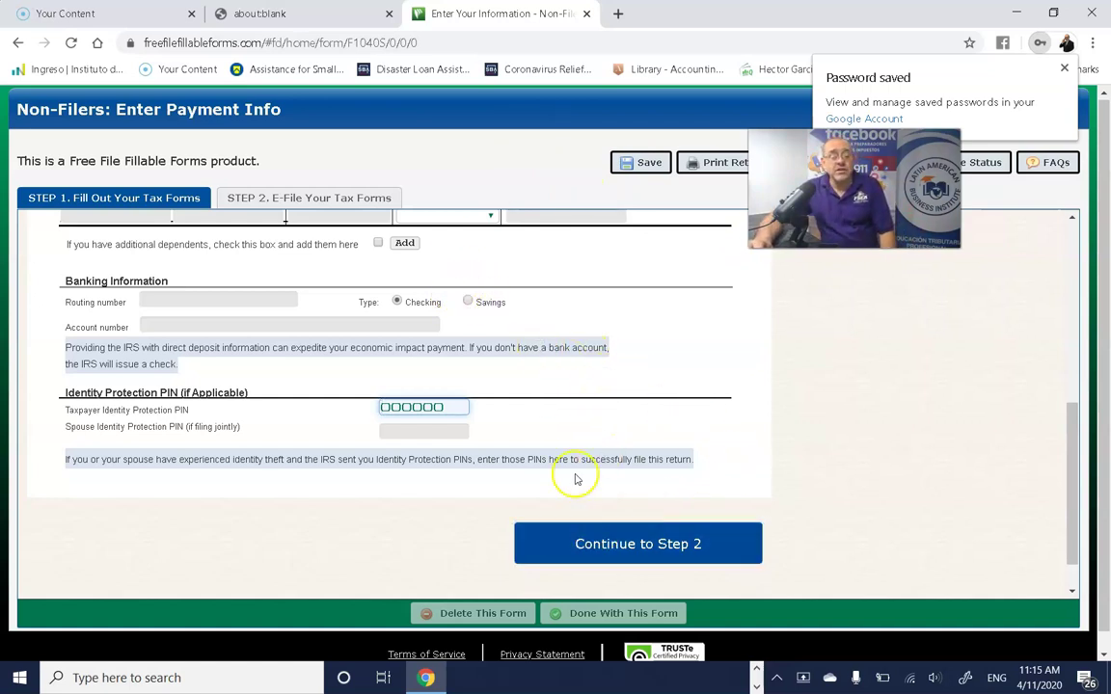
pyautogui.scroll(10, 520, 410)
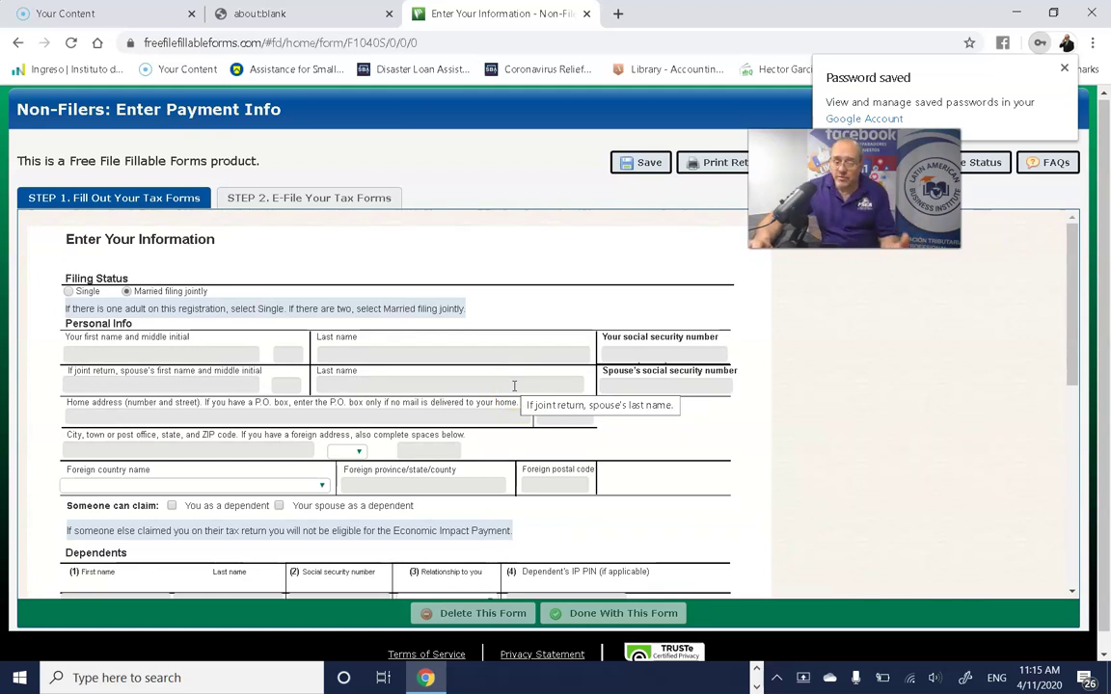
pyautogui.click(503, 374)
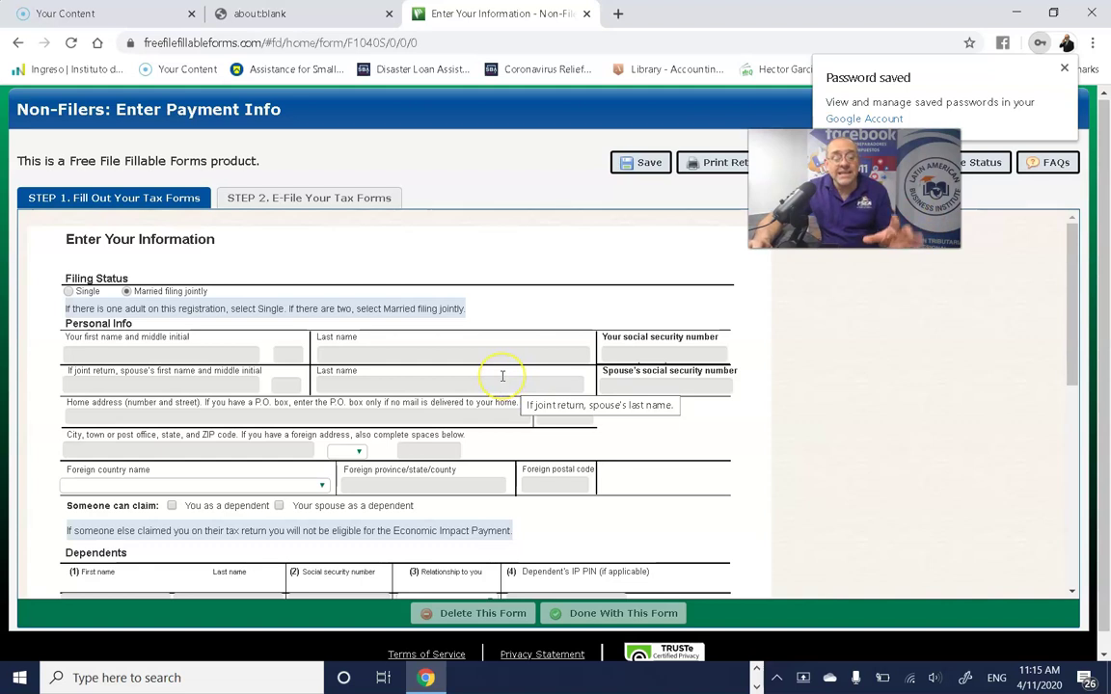
pyautogui.click(493, 355)
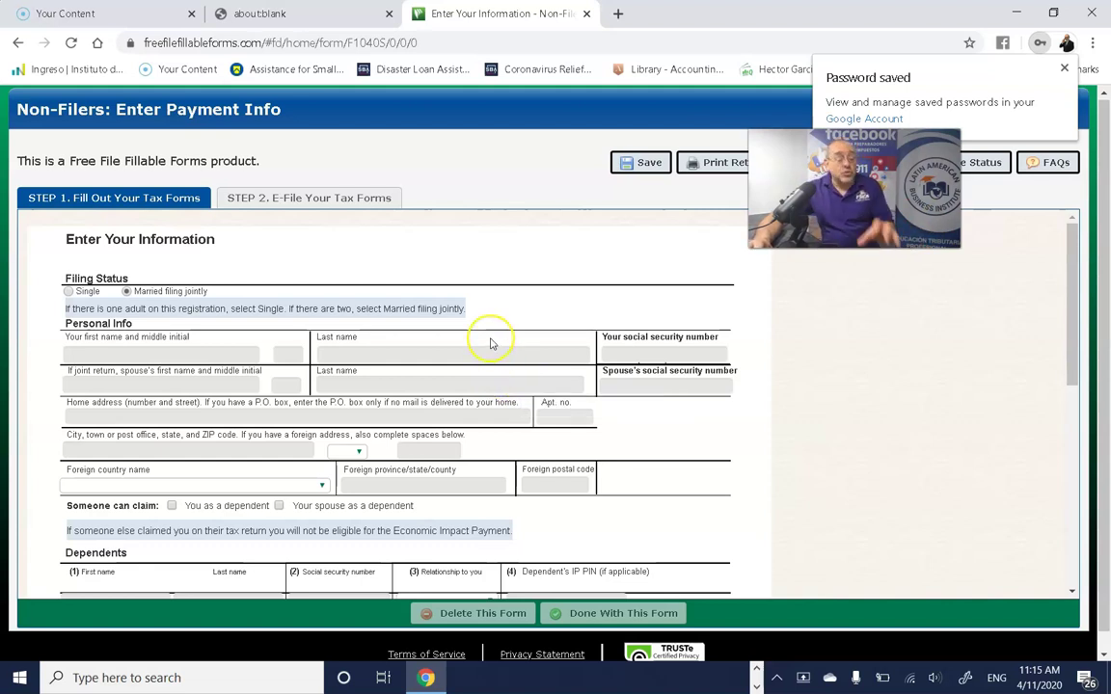